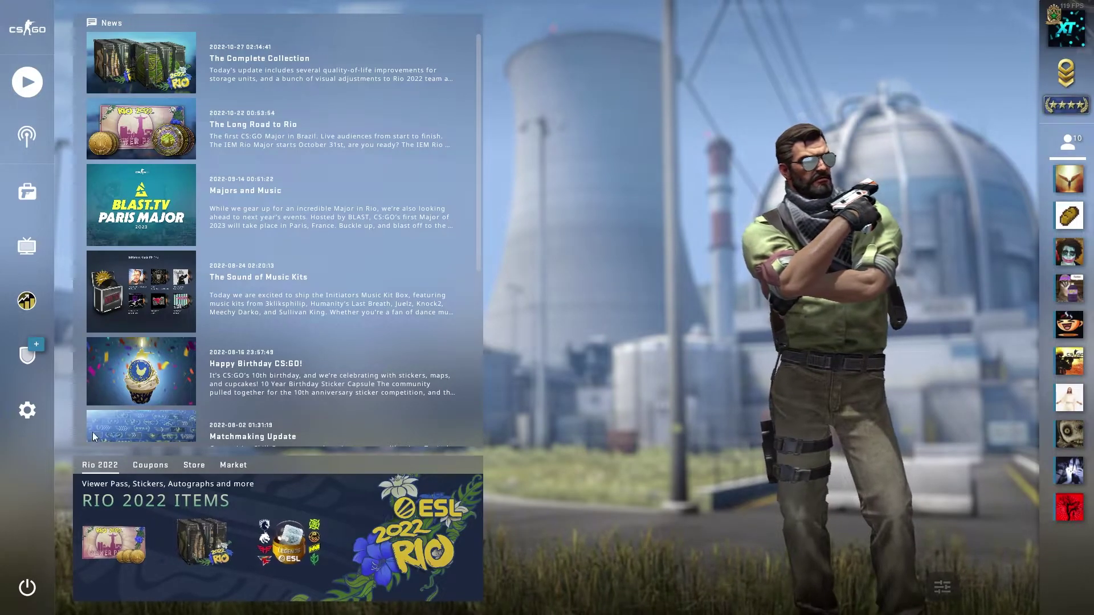
- Open the game's audio settings, set Enable Voice to Disabled, and reopen its list of choices
left_click(26, 410)
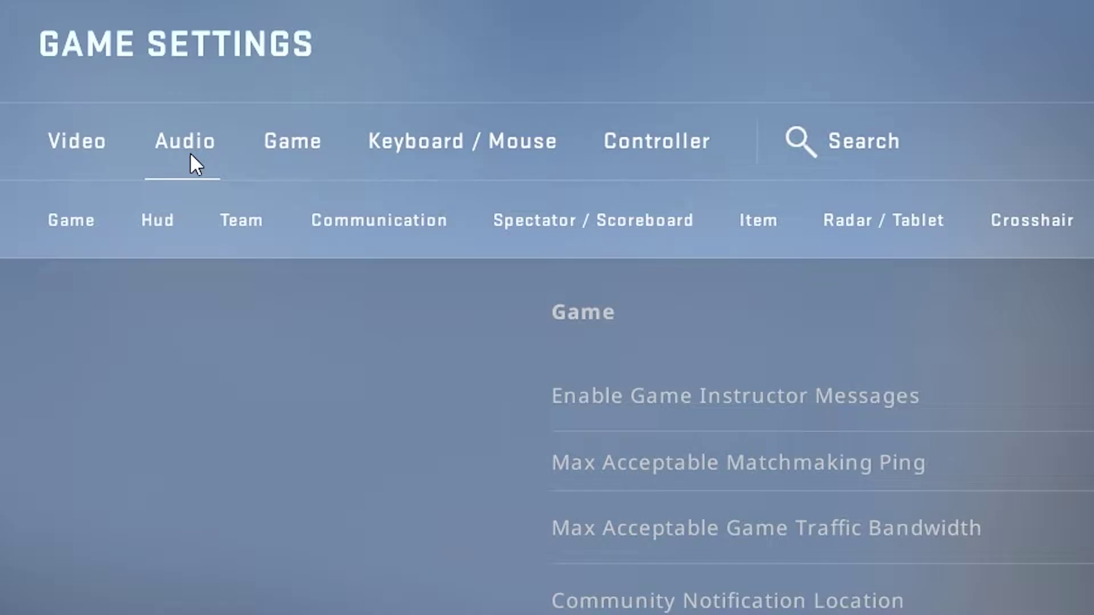
left_click(191, 155)
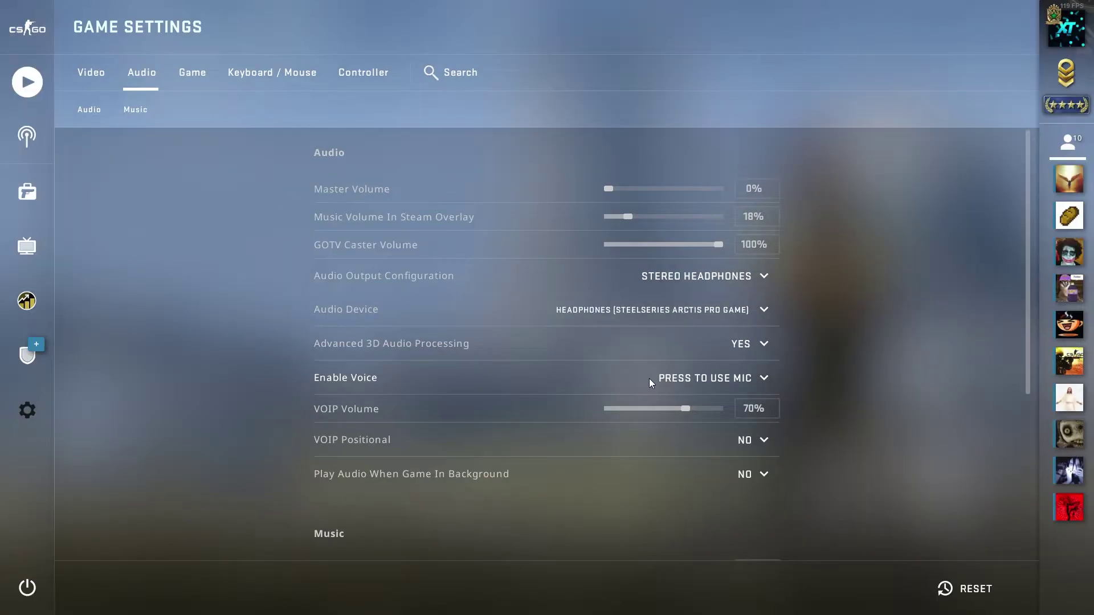
left_click(686, 387)
left_click(692, 411)
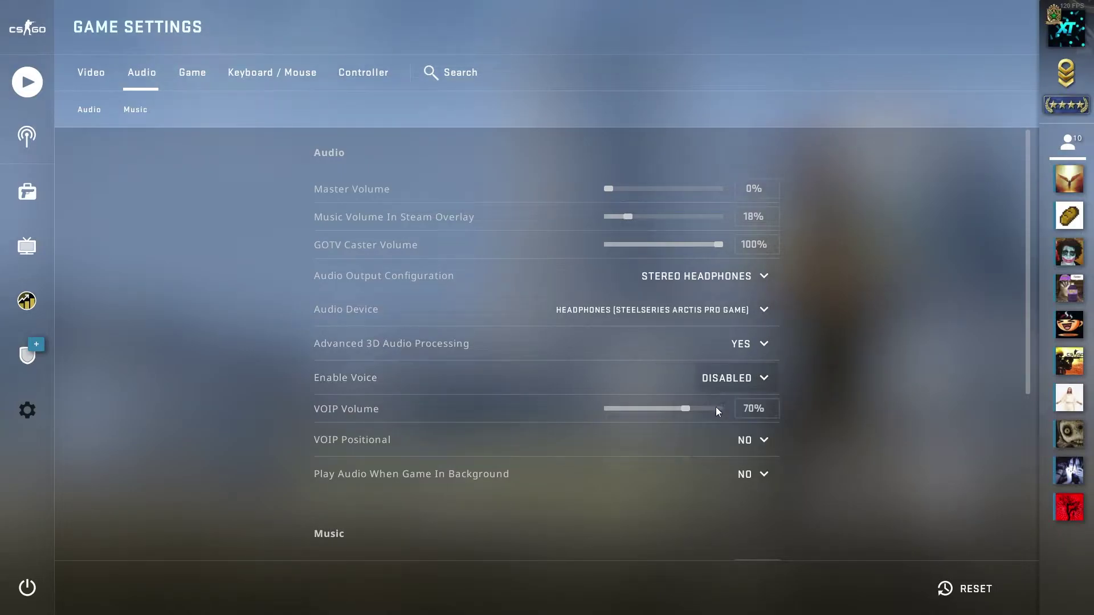
left_click(719, 378)
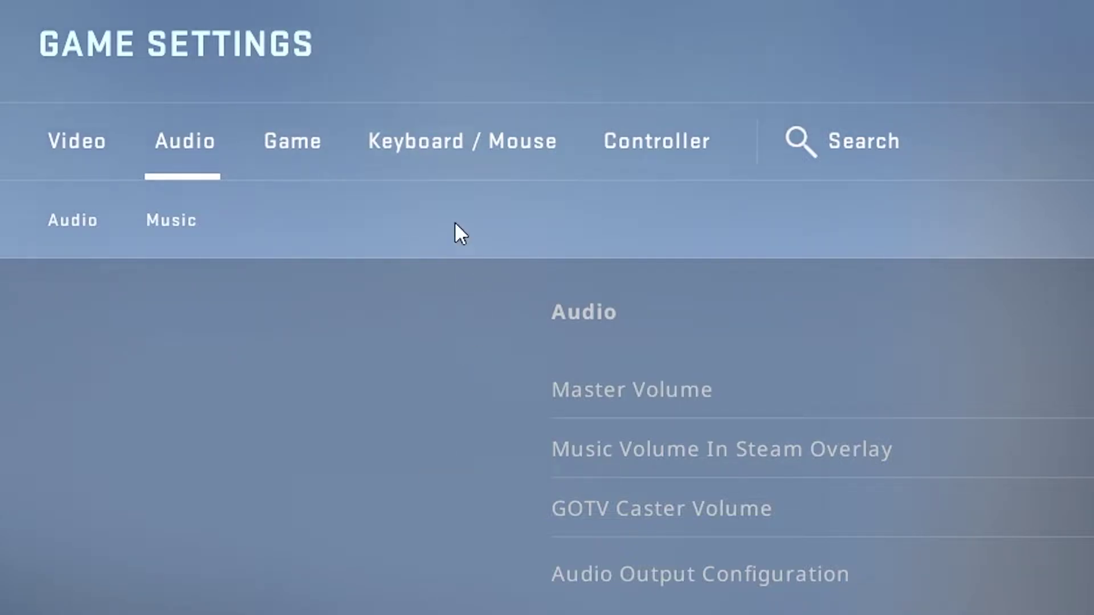
- Show the Communication Options among the game's keyboard and mouse settings
left_click(461, 165)
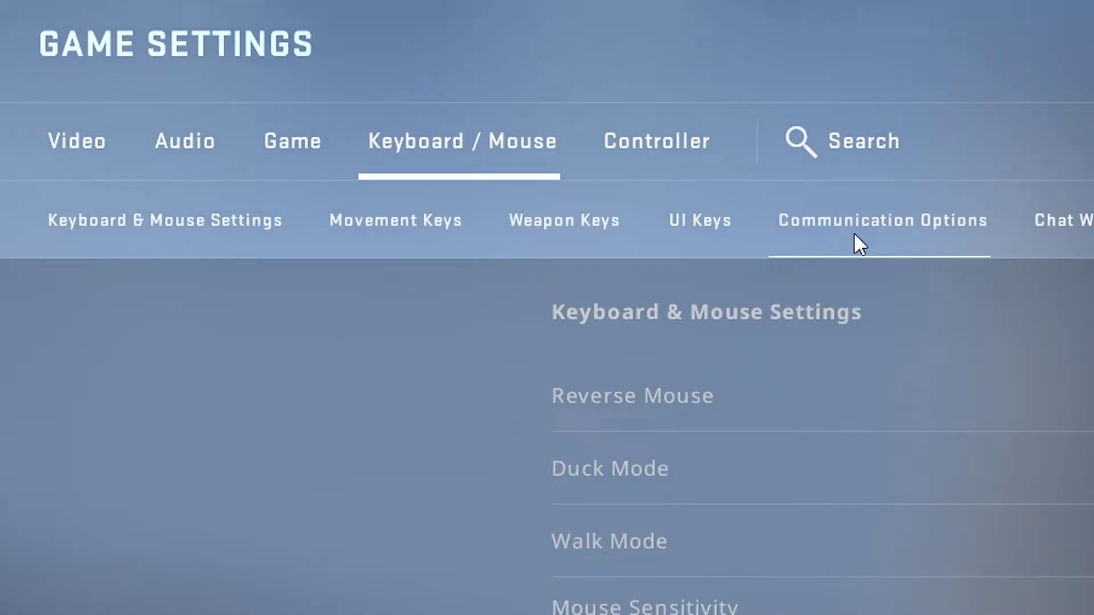
left_click(889, 224)
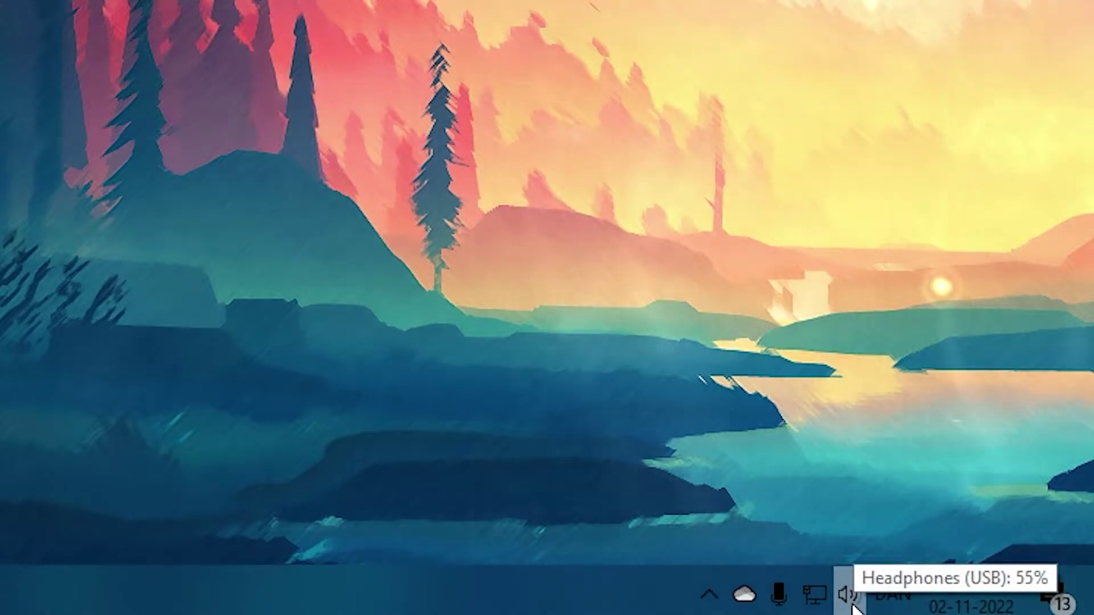
- Switch to the Windows Sound settings and choose Microphone (Yeti Classic) as the input device
right_click(853, 607)
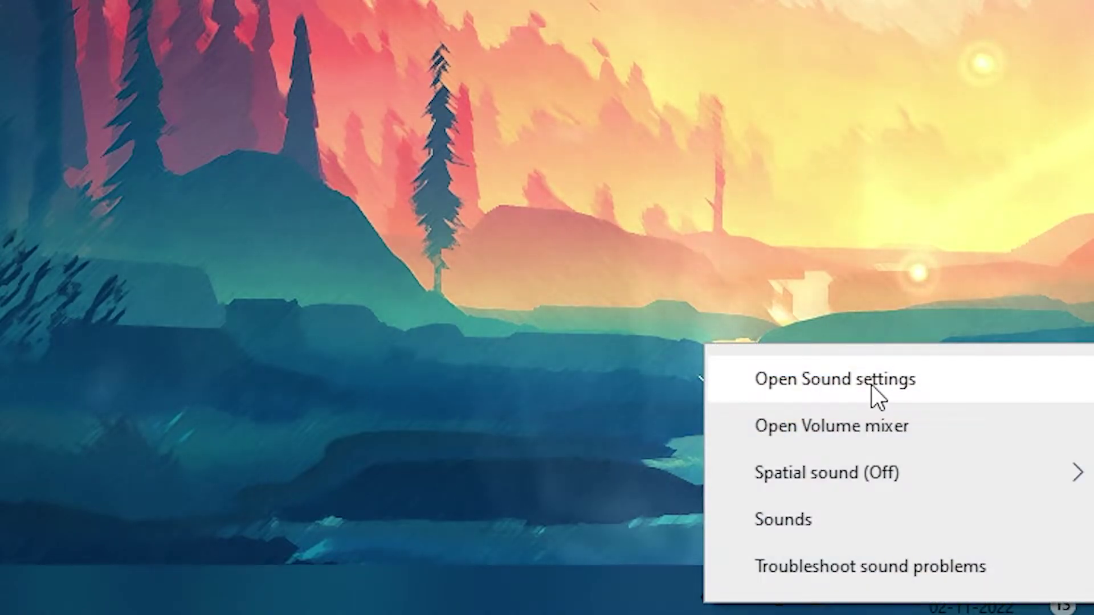
left_click(871, 384)
scroll(541, 381, "down", 2)
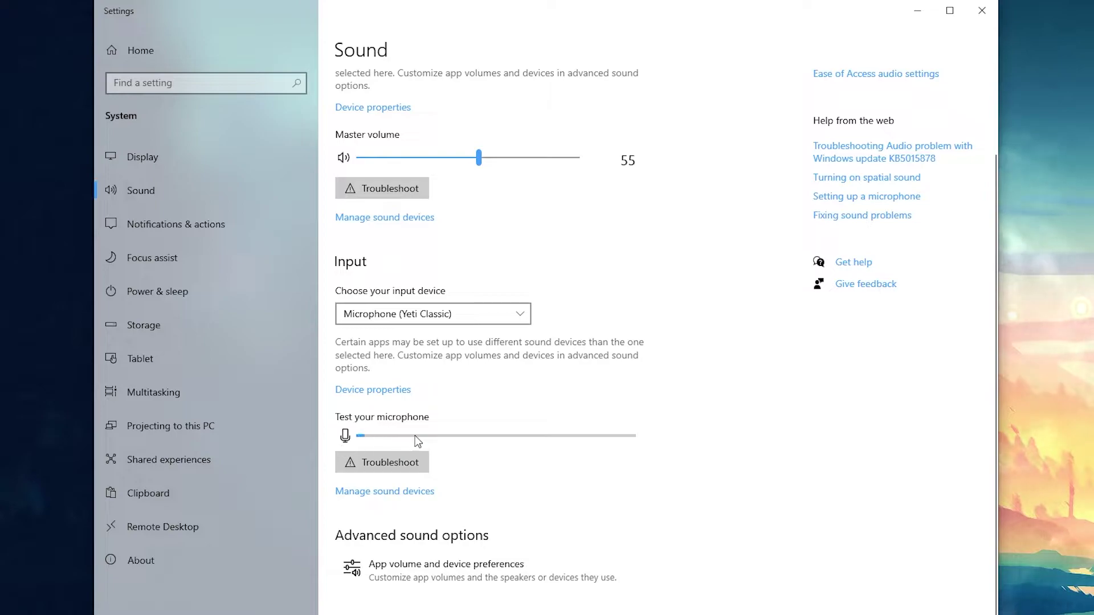
scroll(433, 416, "up", 2)
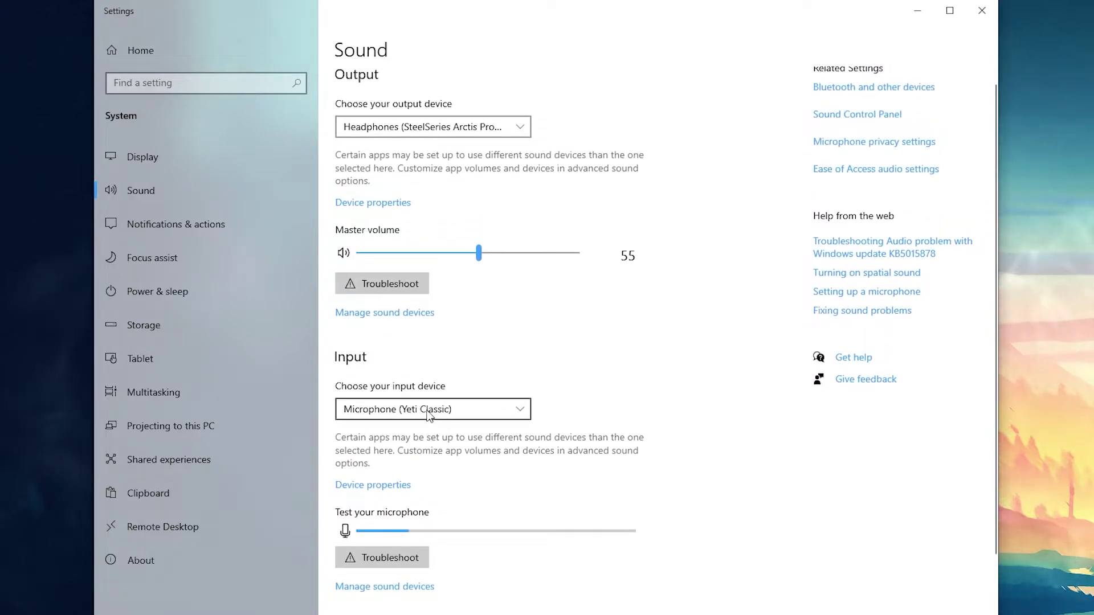
left_click(406, 410)
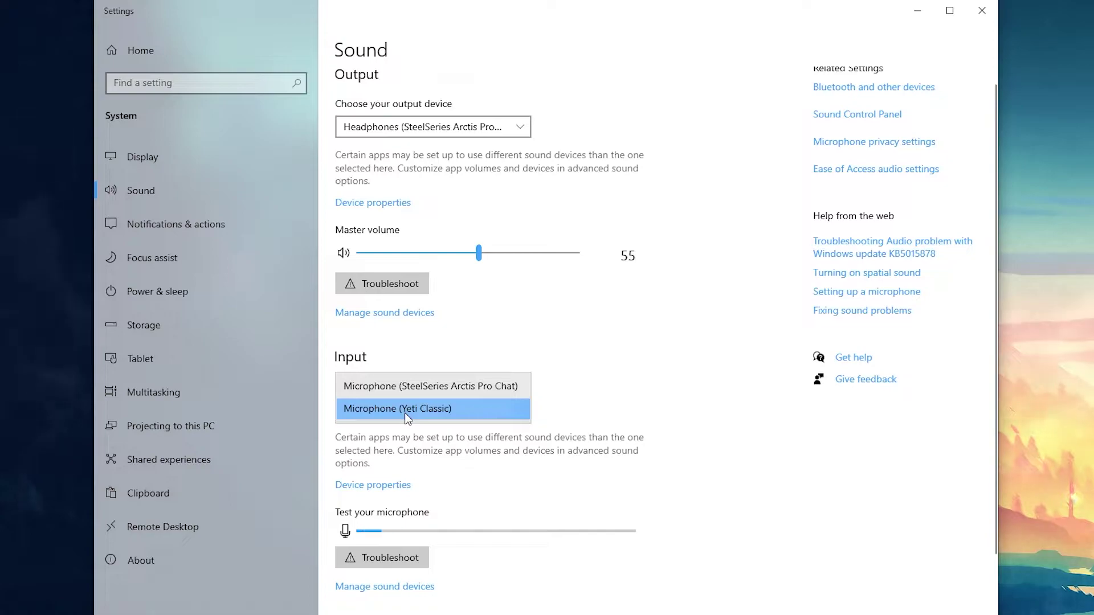
left_click(405, 409)
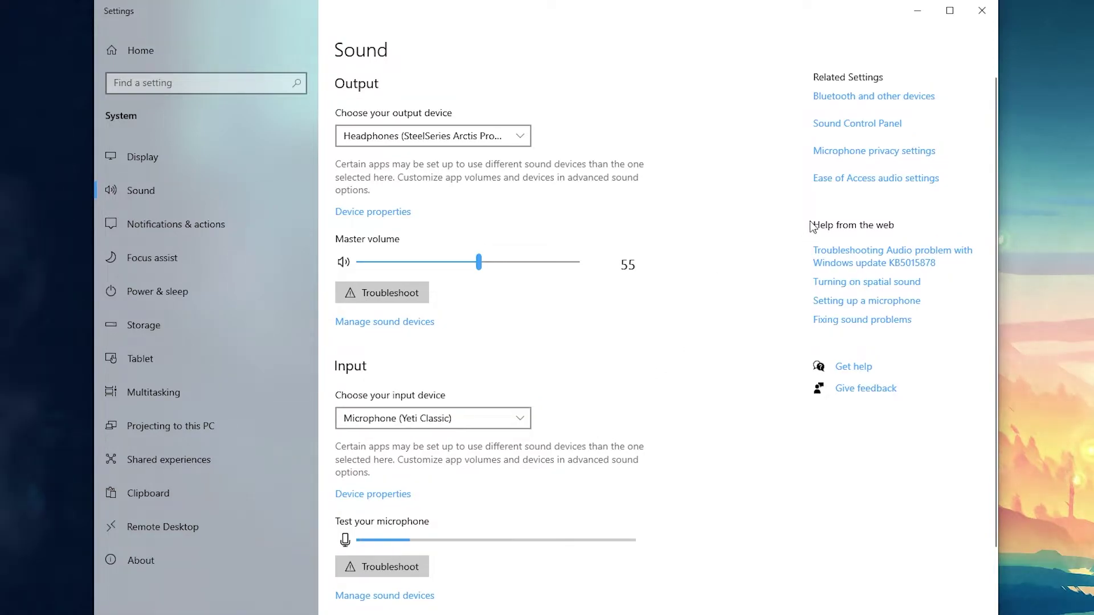
- Review the recording devices in the Sound Control Panel and select the Yeti Classic microphone
left_click(831, 124)
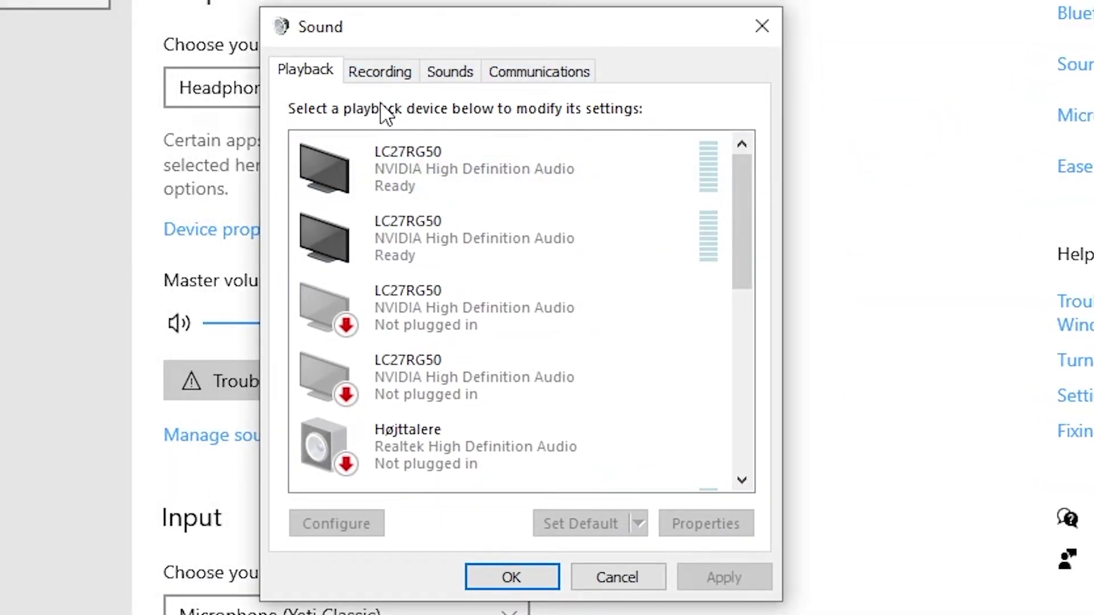
left_click(371, 72)
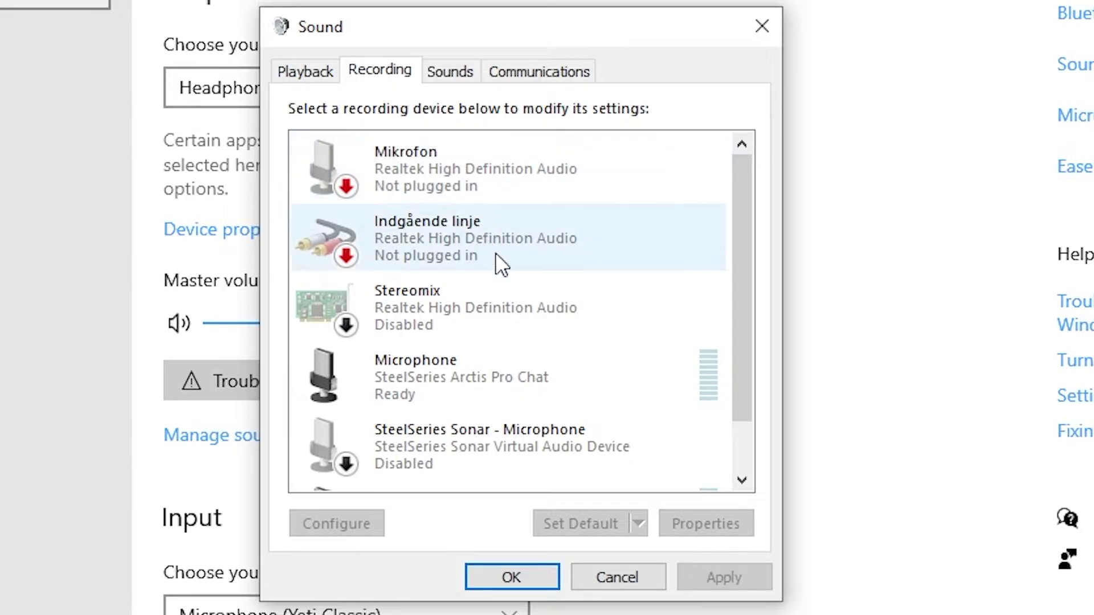
scroll(465, 256, "down", 2)
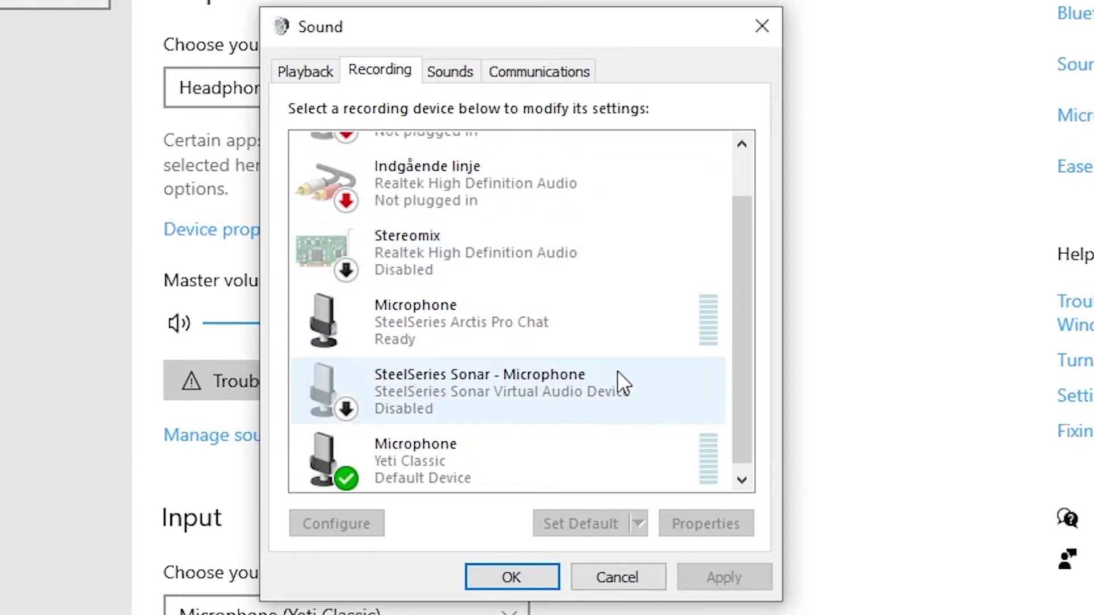
scroll(585, 374, "up", 2)
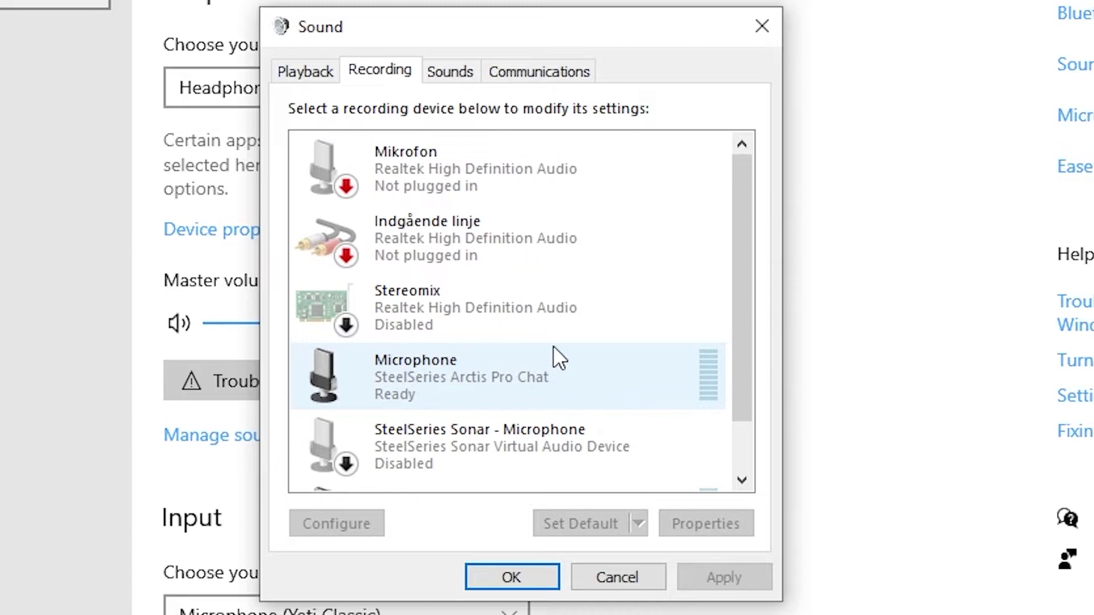
scroll(481, 381, "down", 1)
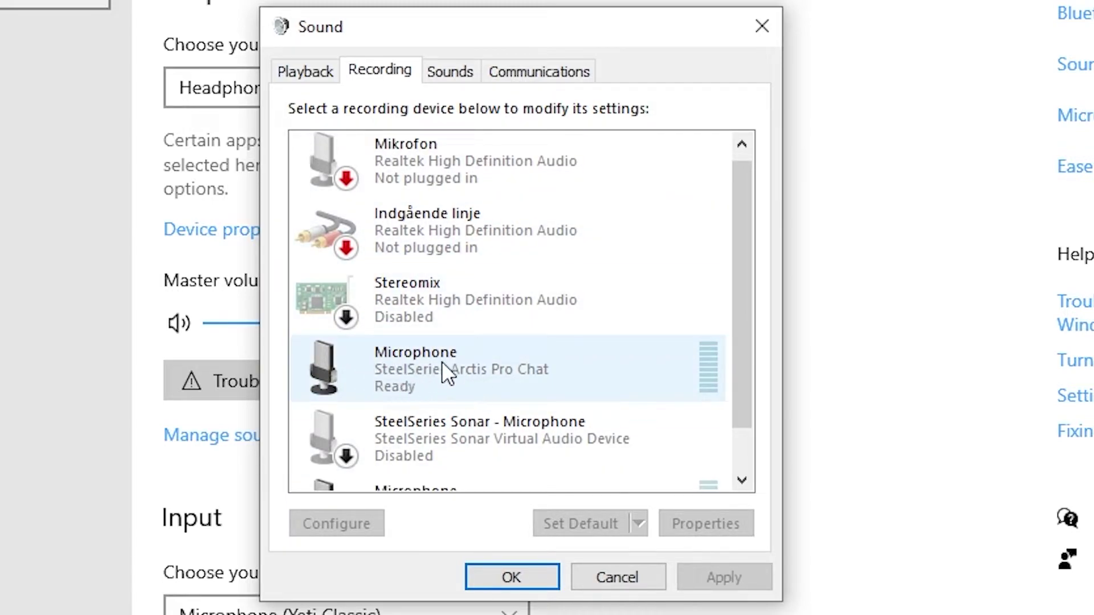
scroll(439, 376, "down", 2)
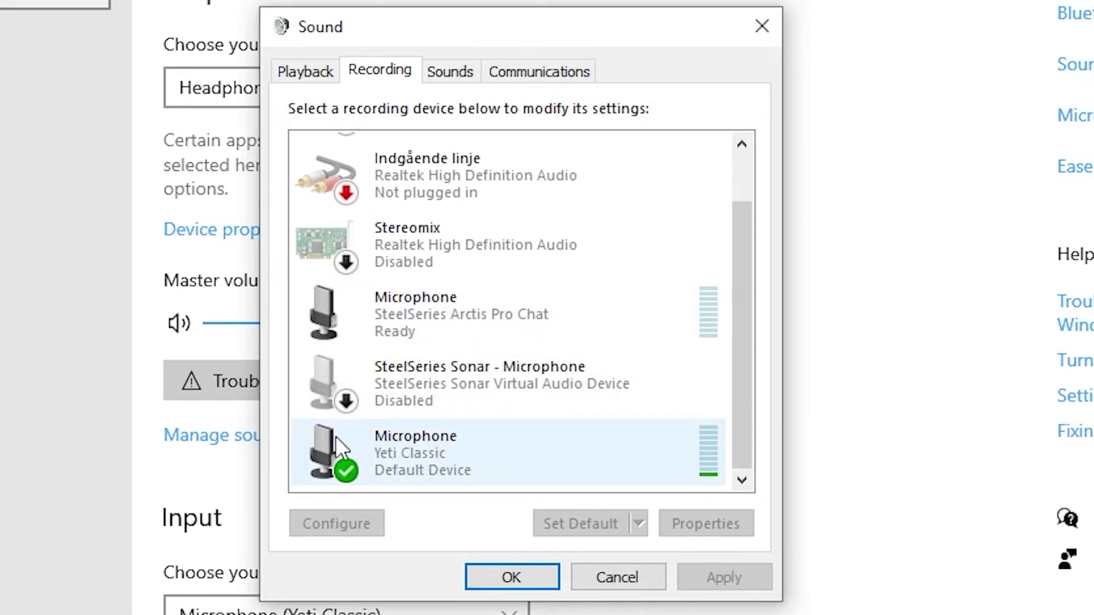
left_click(405, 455)
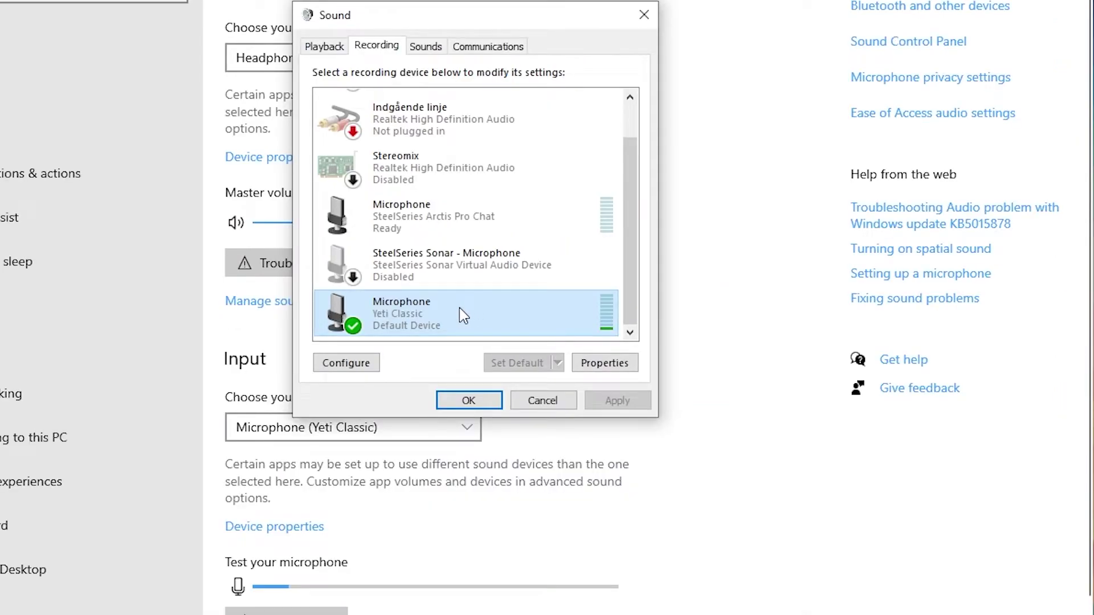
- Open the Yeti Classic microphone's properties and check its input level
right_click(459, 308)
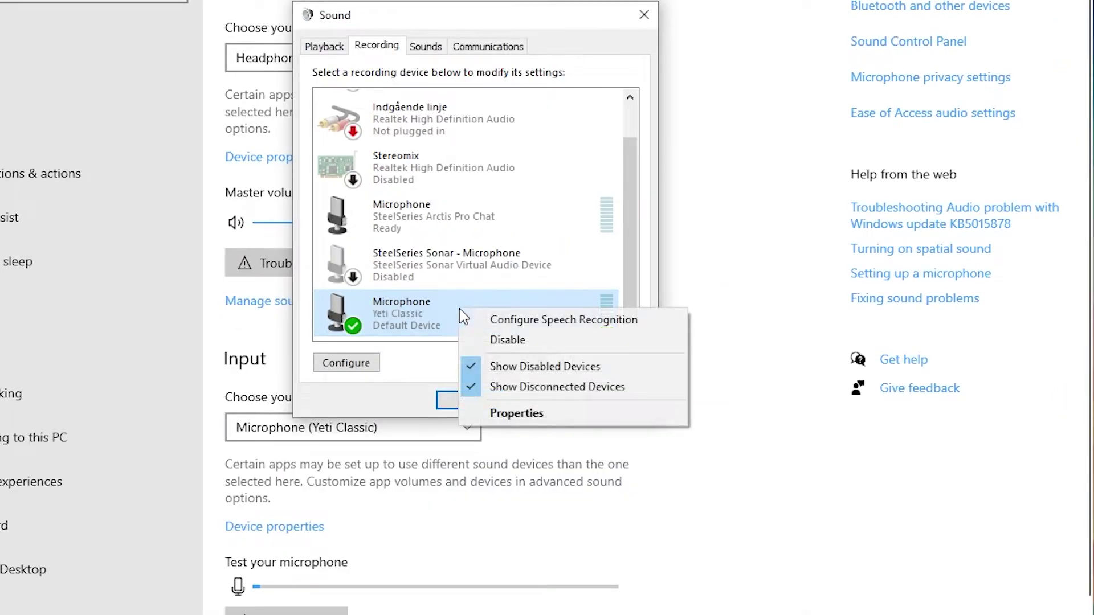
left_click(509, 416)
left_click_drag(522, 86, 523, 29)
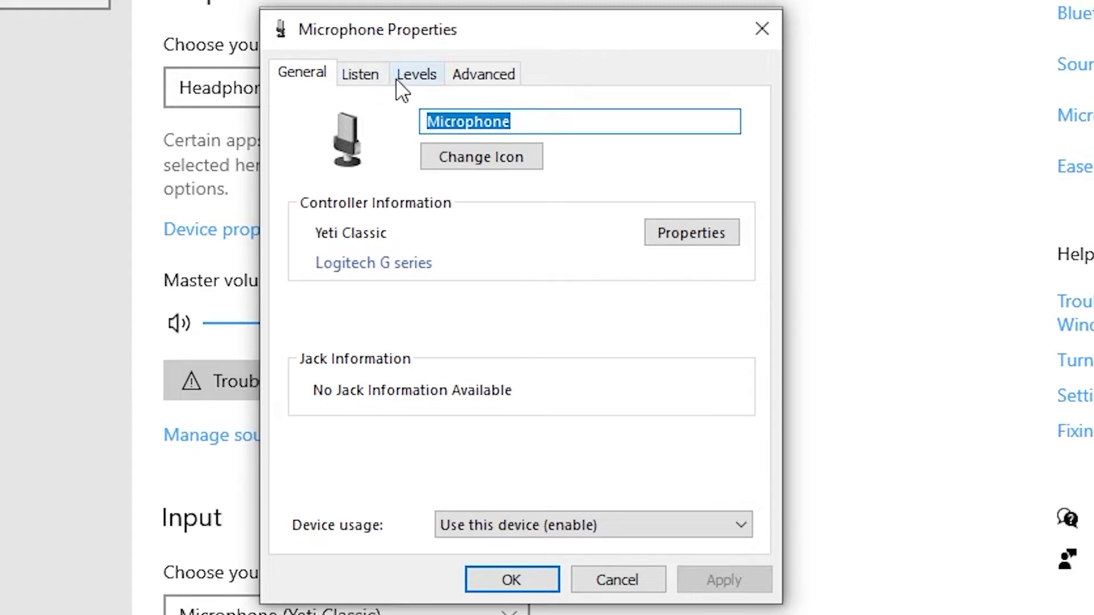
left_click(421, 77)
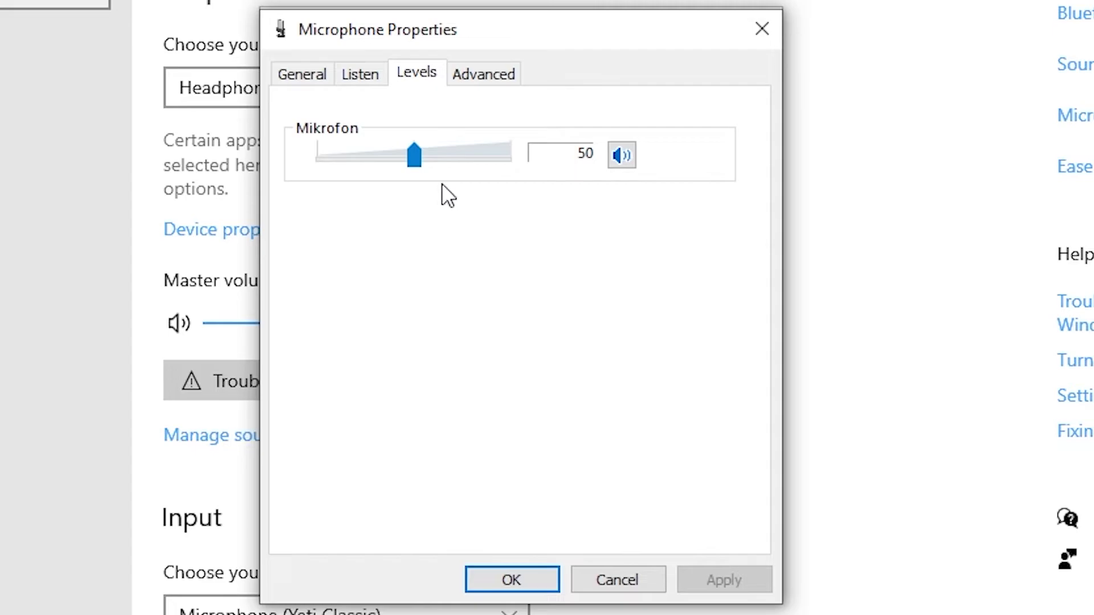
- Check the driver information in the Yeti Classic controller's properties, and close the property dialogs and the Sound dialog
left_click(318, 85)
left_click(664, 232)
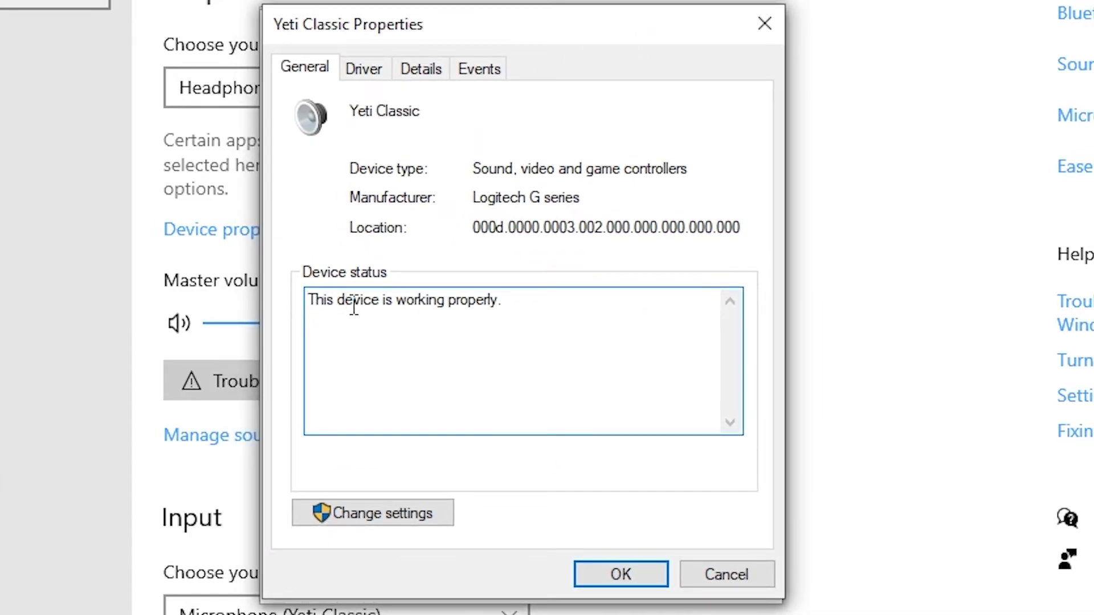
left_click(363, 73)
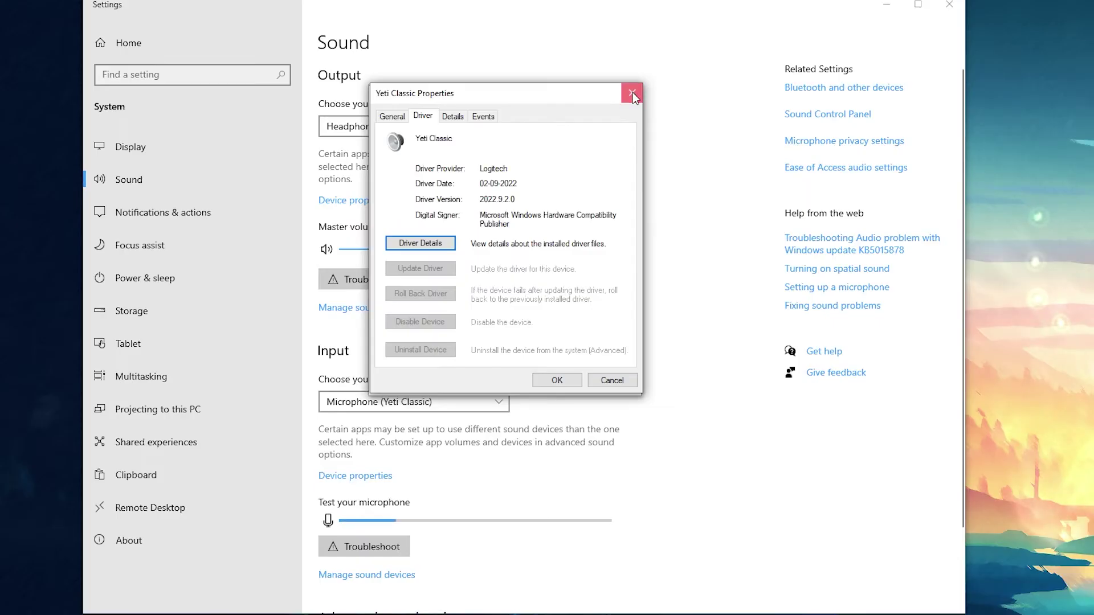
left_click(764, 23)
left_click(754, 42)
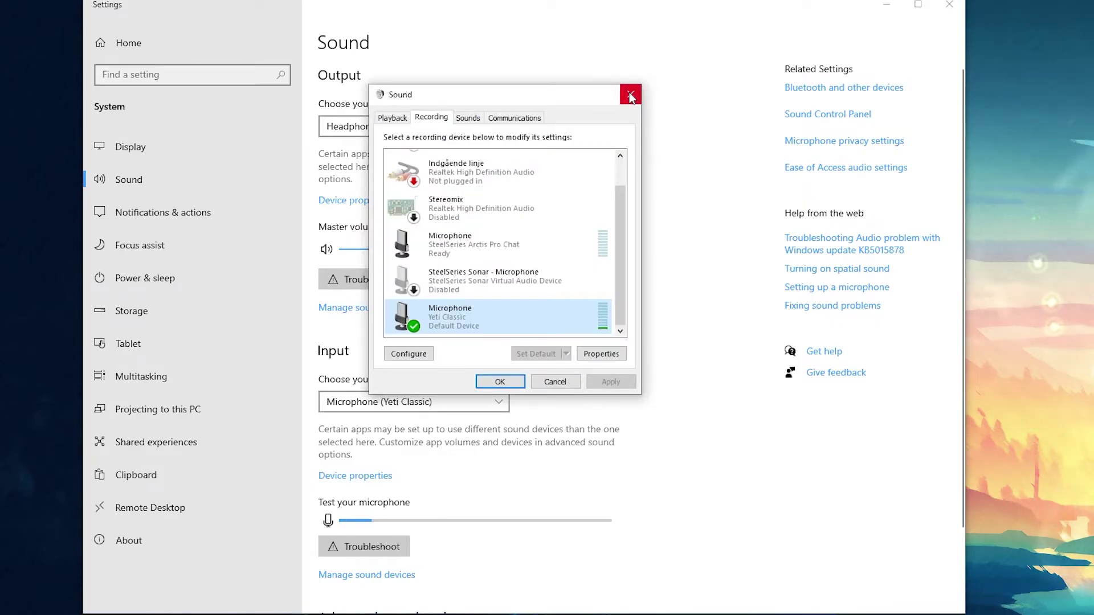
left_click(630, 95)
- Check the microphone test meter in the Input section of the Sound settings
scroll(390, 397, "down", 2)
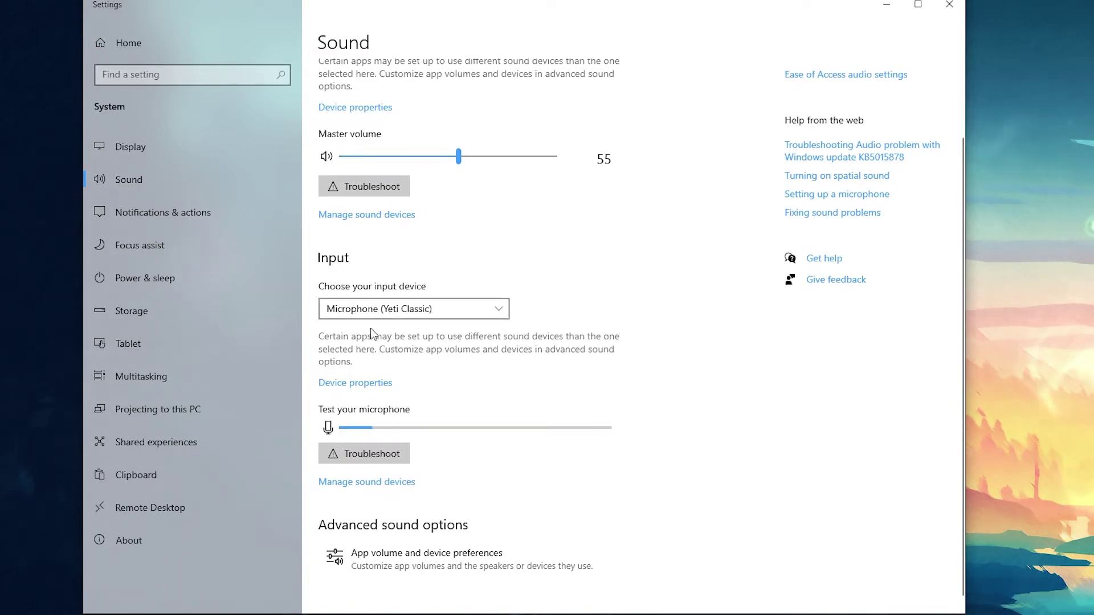
scroll(371, 334, "down", 1)
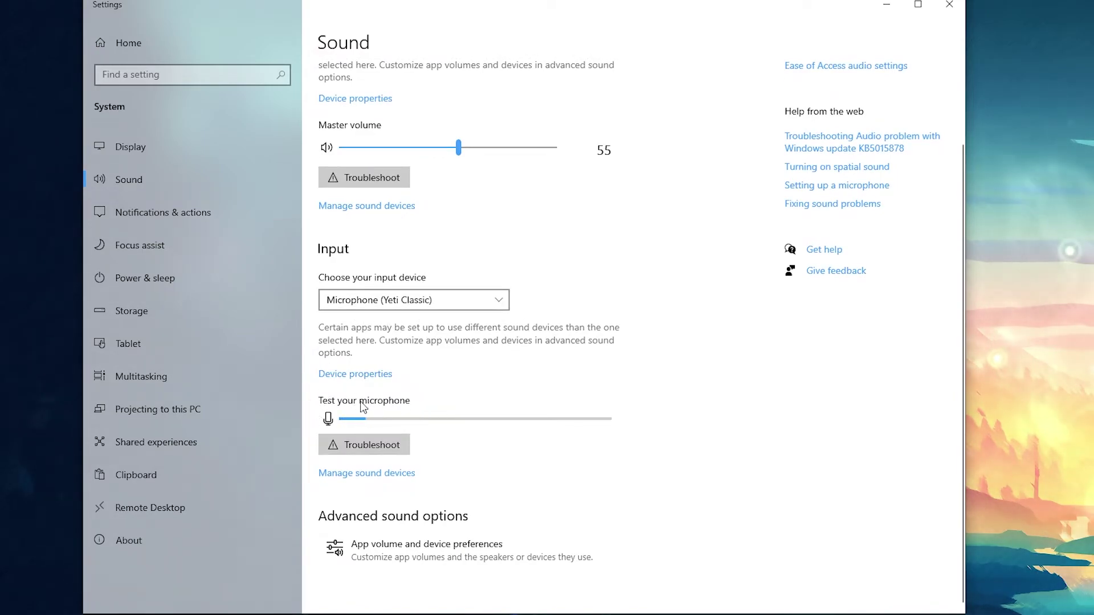